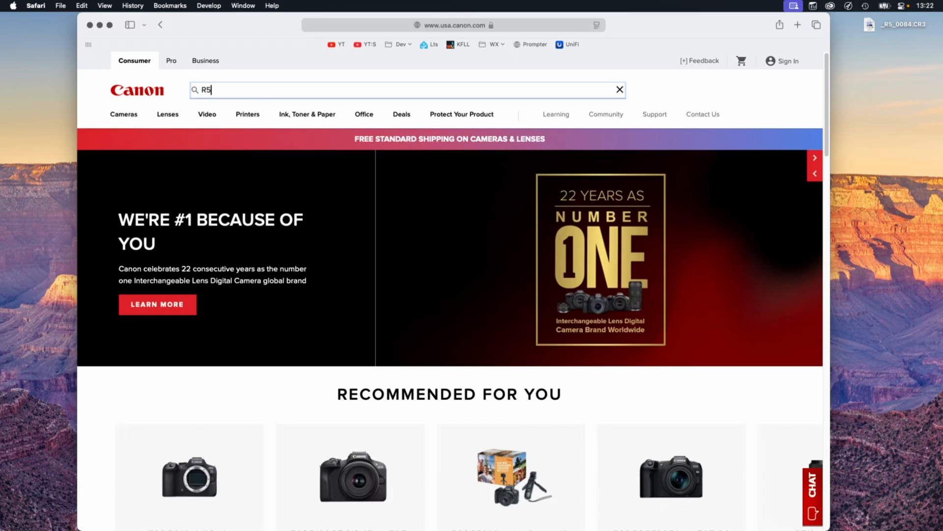
Step: Search the Canon site for R5 and open the Software & Drivers support page of the EOS R5 Body
key(Return)
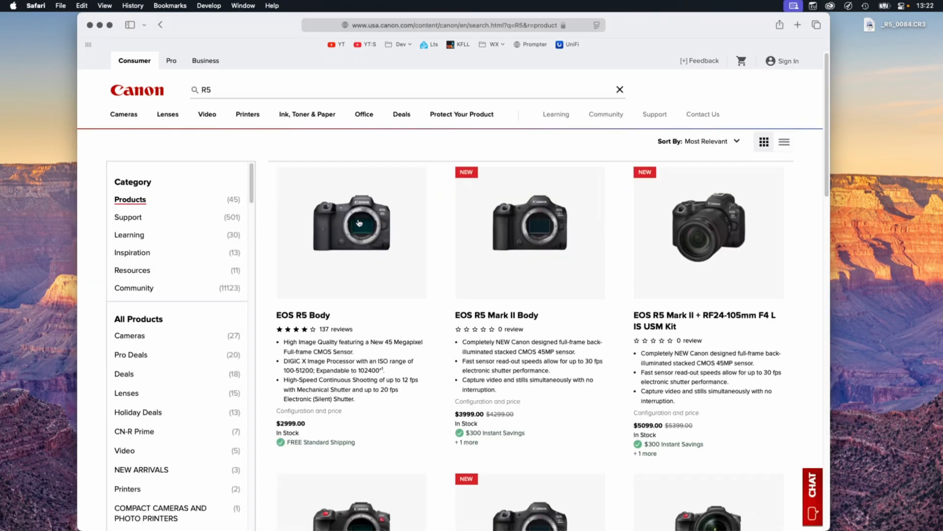
click(359, 225)
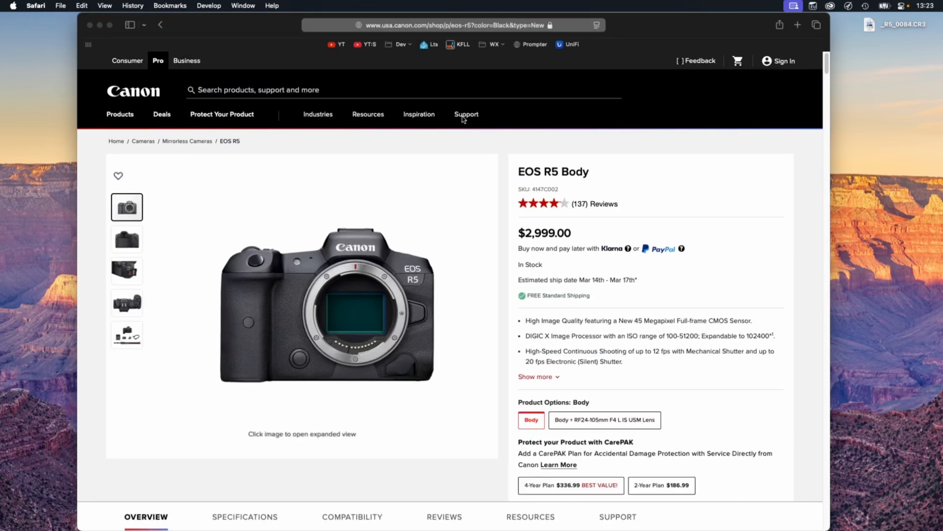
scroll(438, 377, down, 3)
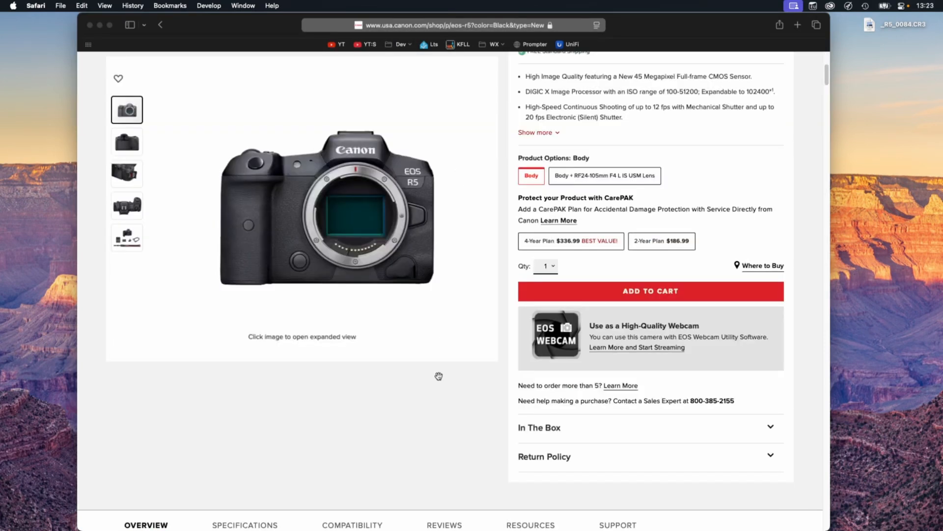
click(625, 524)
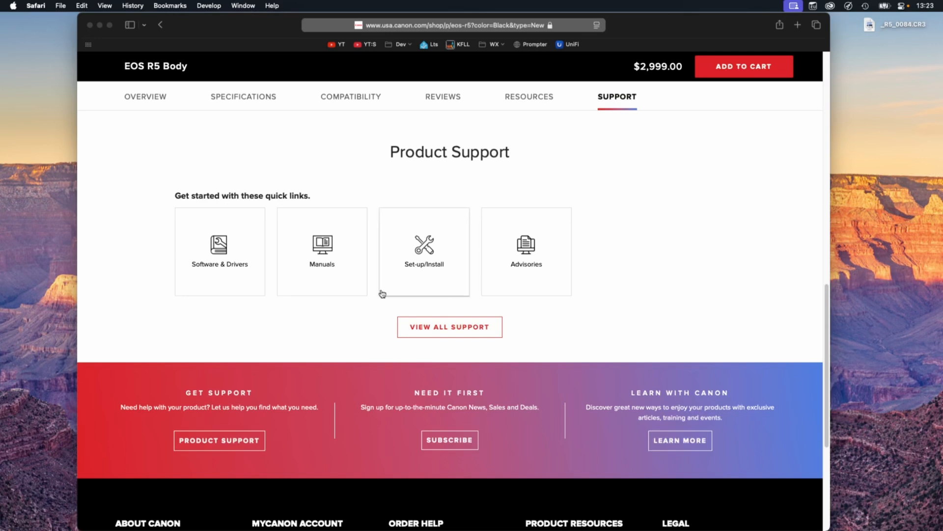
click(212, 248)
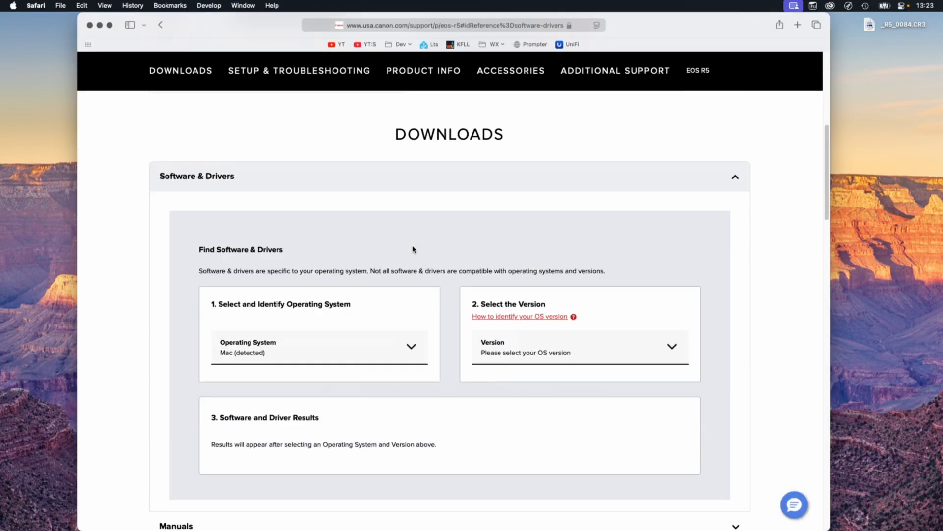
Step: Look through the Software & Utilities downloads for macOS Sequoia v15, and reset the download type to All
scroll(412, 249, down, 3)
click(527, 220)
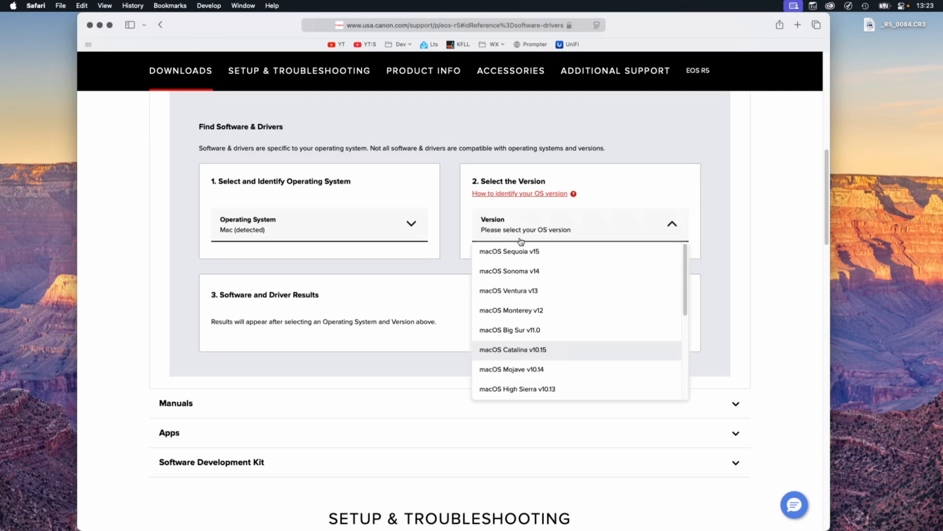
click(524, 252)
click(234, 327)
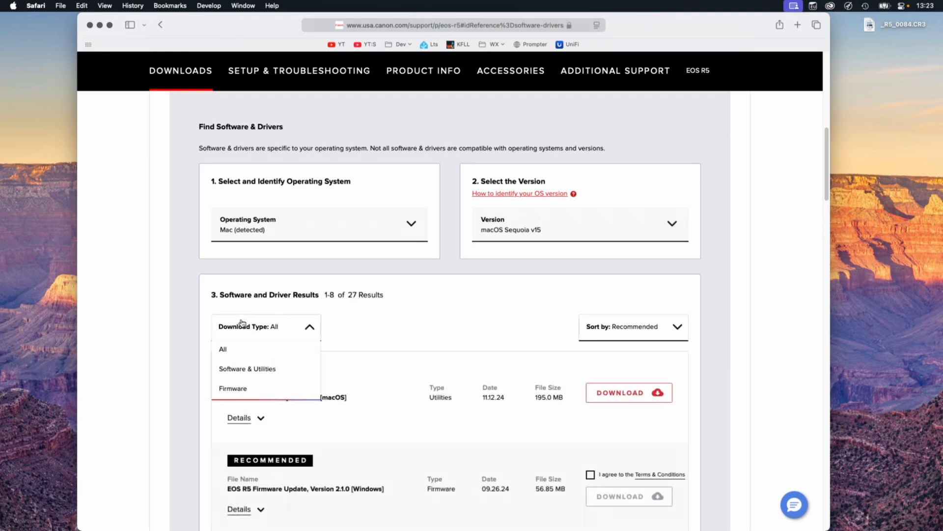
click(240, 369)
scroll(373, 290, down, 5)
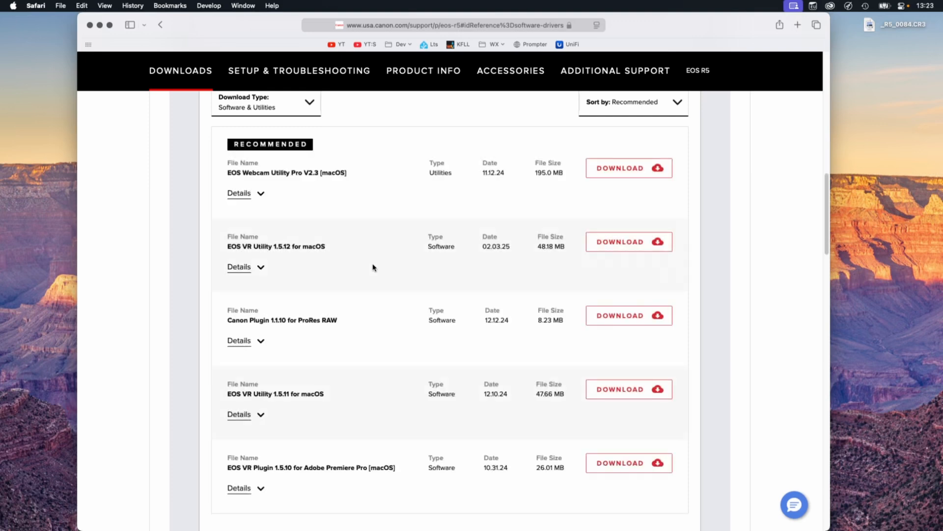
scroll(382, 266, down, 5)
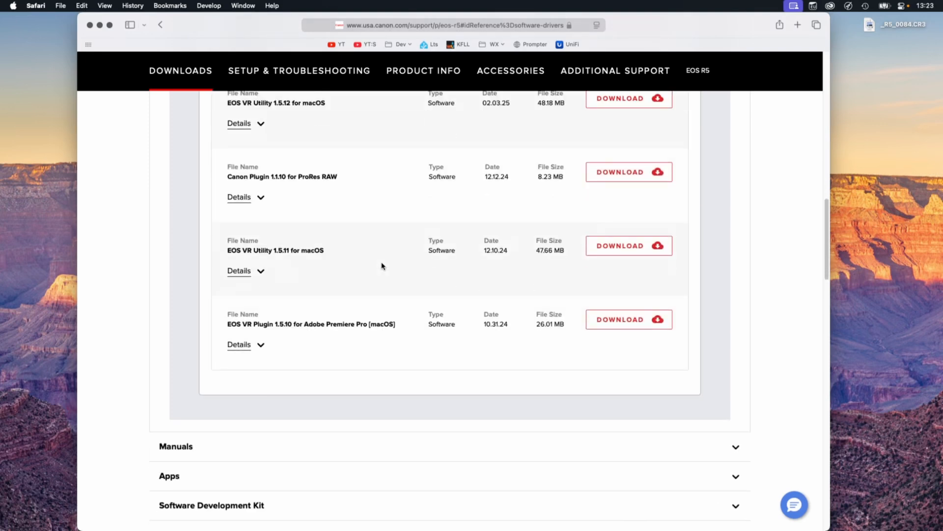
scroll(348, 341, up, 7)
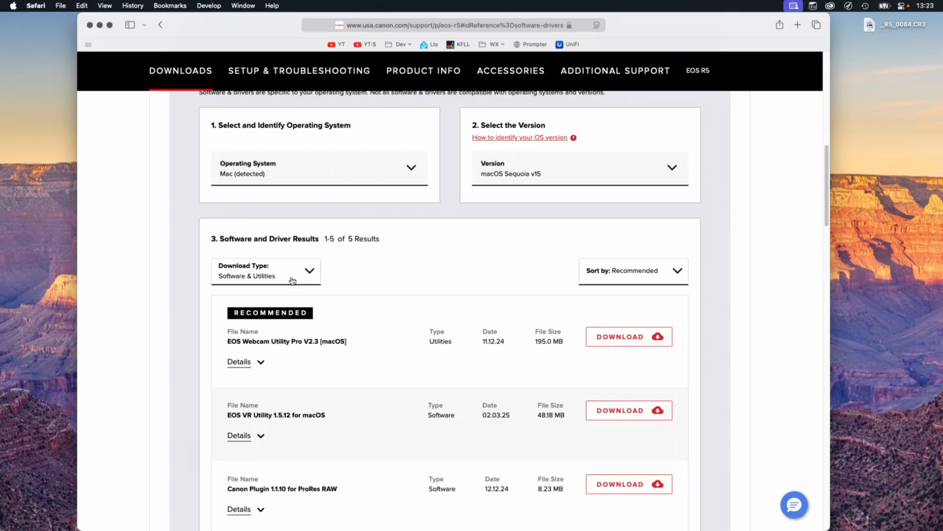
click(293, 280)
click(219, 296)
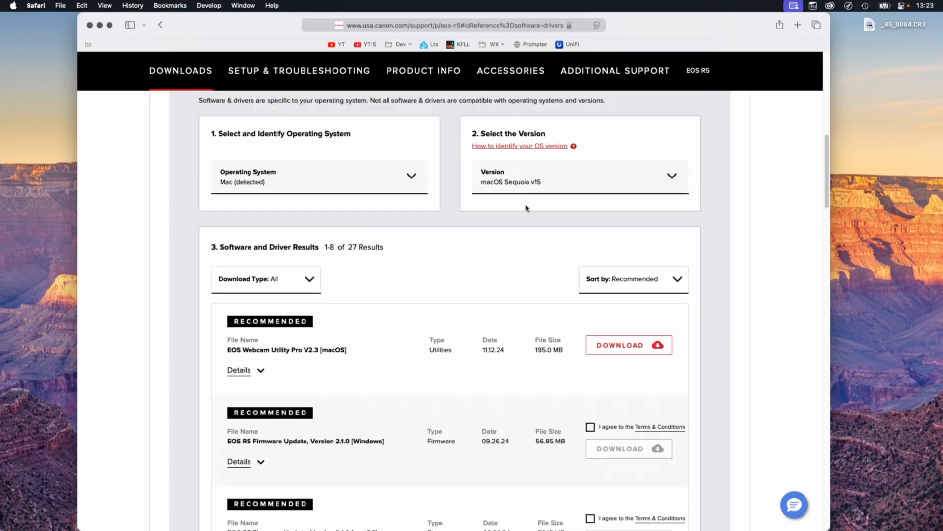
Step: Set the OS version to macOS Sonoma v14 and filter the downloads to Software & Utilities
click(538, 191)
click(529, 221)
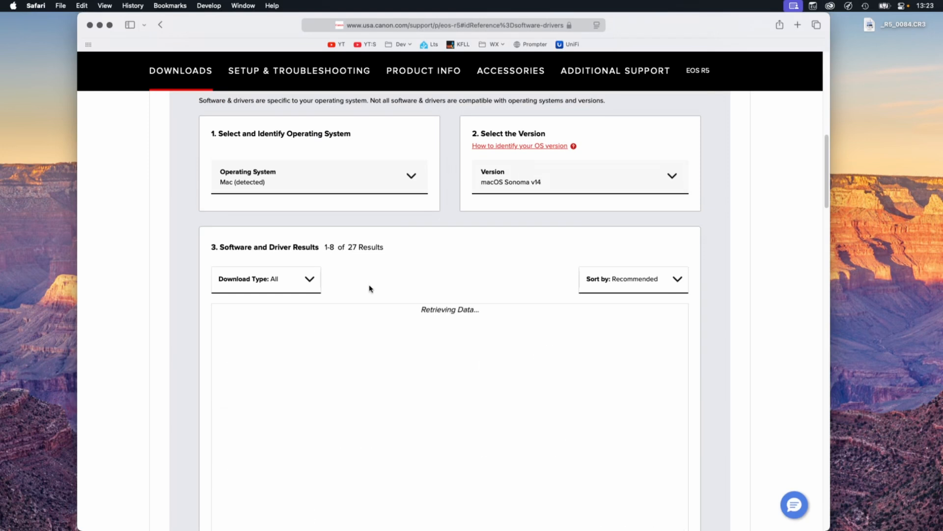
click(267, 283)
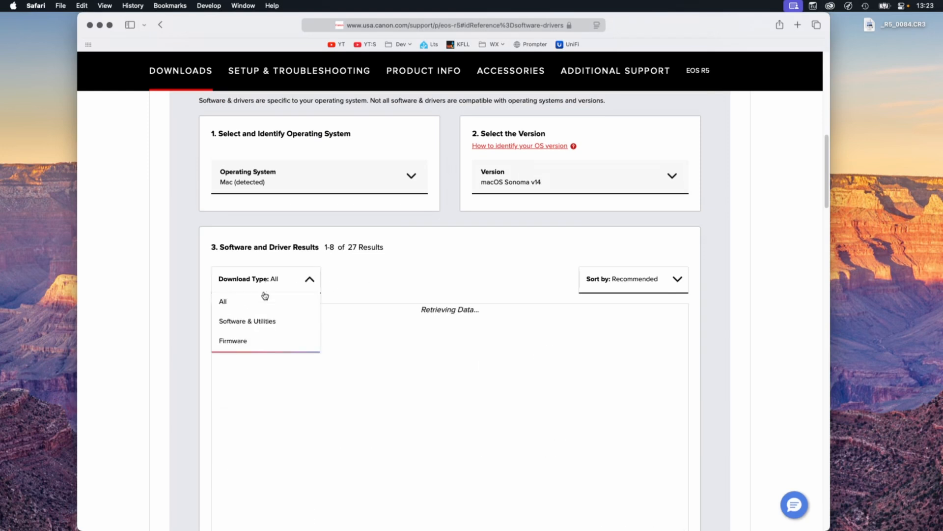
click(264, 320)
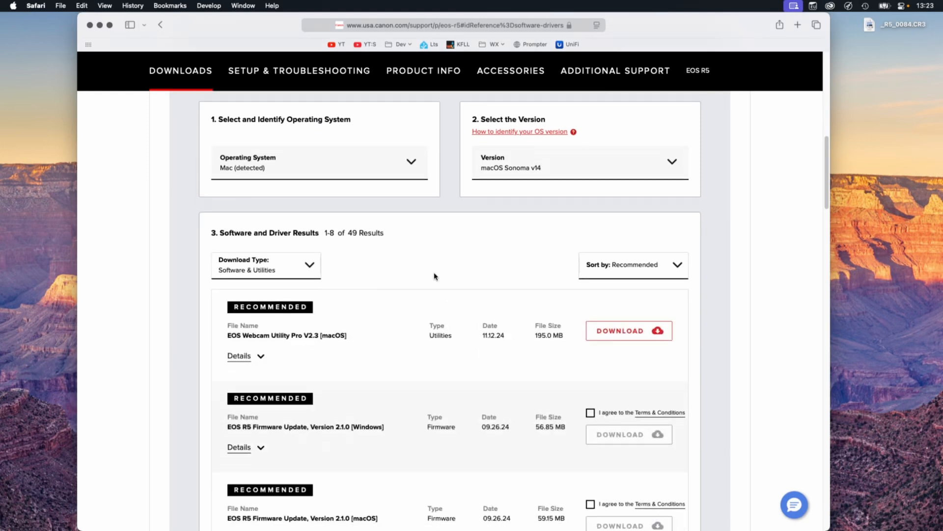
Step: Find Picture Style Editor 1.30.31 for macOS in the results, expand its details and download it
scroll(350, 259, down, 10)
scroll(353, 259, up, 3)
scroll(367, 255, down, 4)
scroll(359, 256, down, 5)
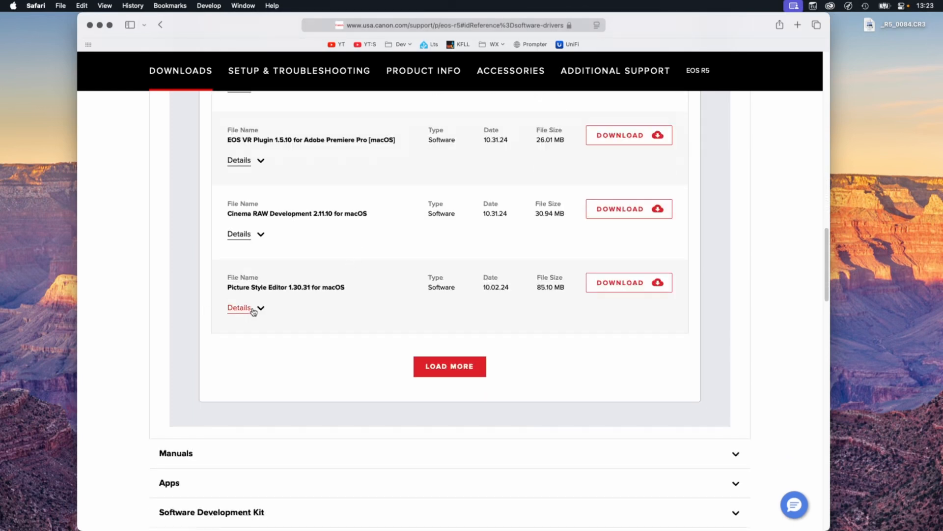
click(253, 309)
click(604, 289)
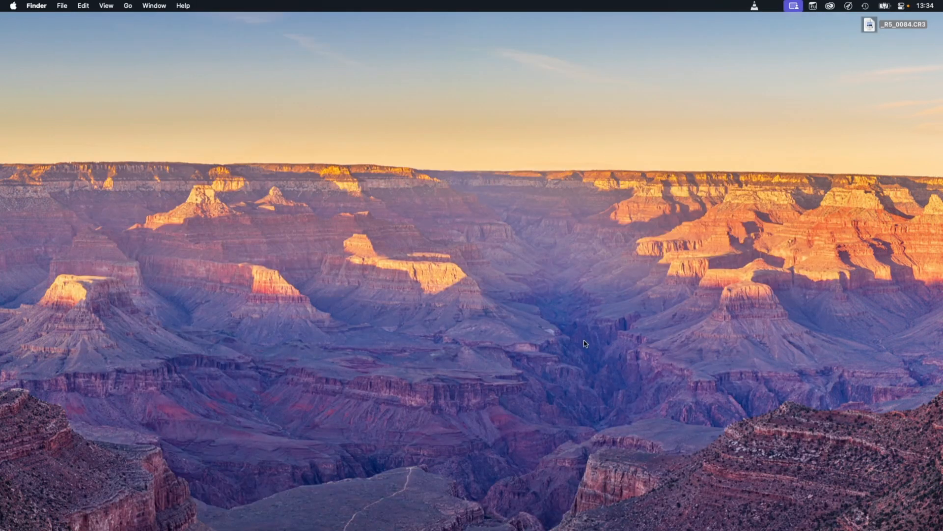
Step: Launch Picture Style Editor and open its settings
key(super+space)
text(pic)
key(Return)
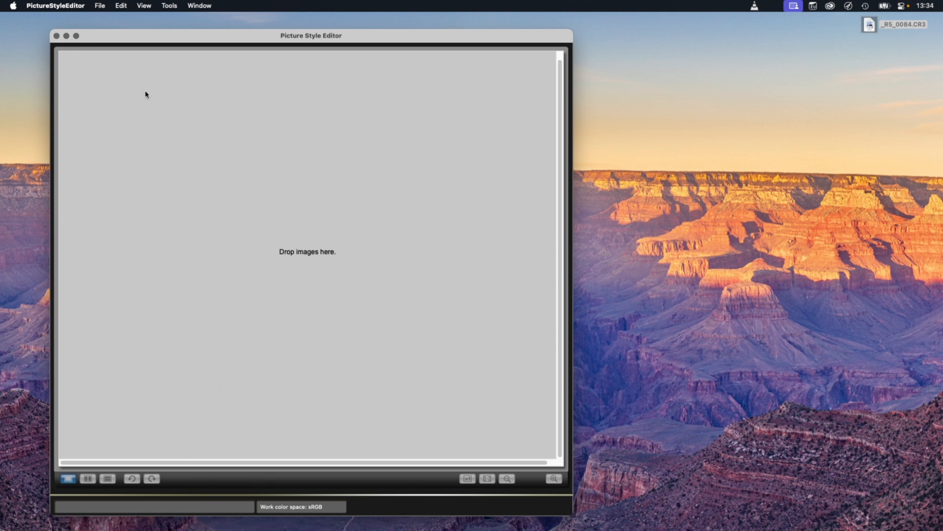
click(67, 5)
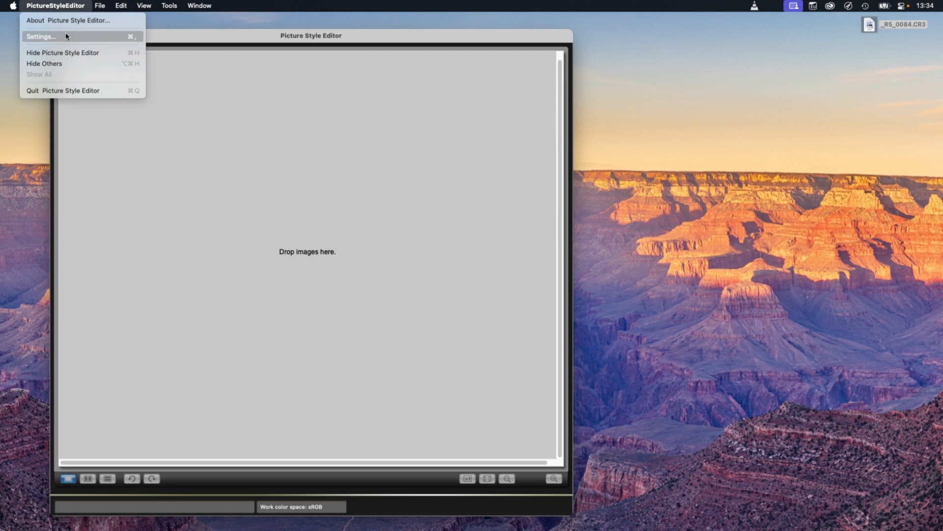
click(42, 36)
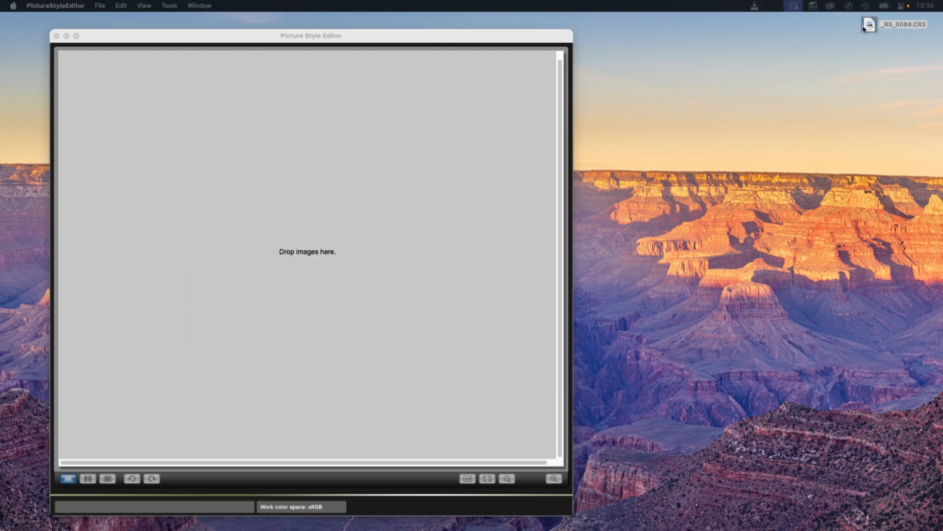
Step: Load _R5_0084.CR3 from the desktop, place the tool palette beside the image window and dismiss the adjustment-order message
drag(864, 29, 362, 183)
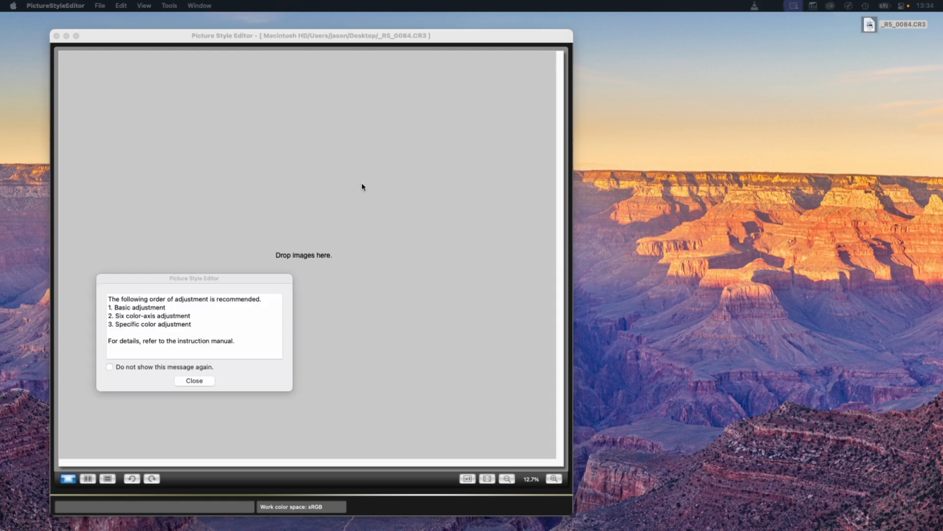
drag(209, 279, 511, 158)
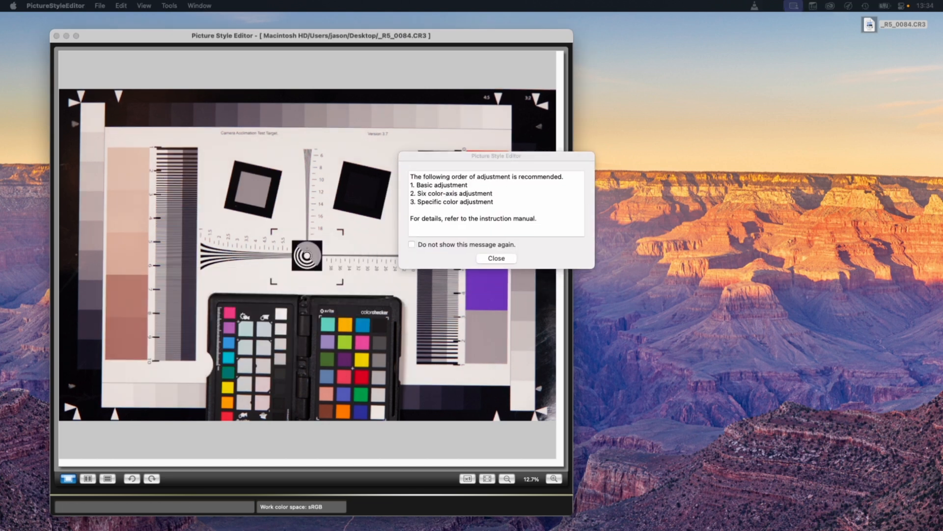
drag(366, 43, 733, 32)
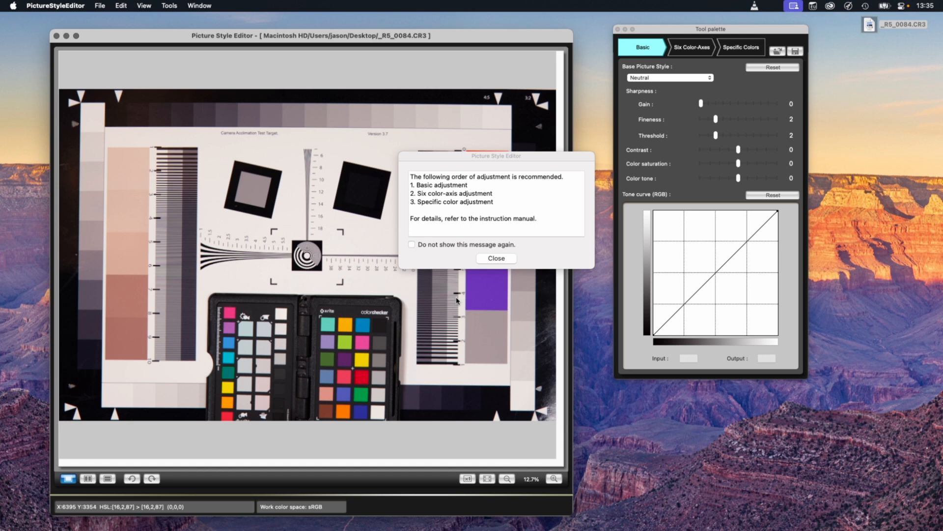
click(503, 257)
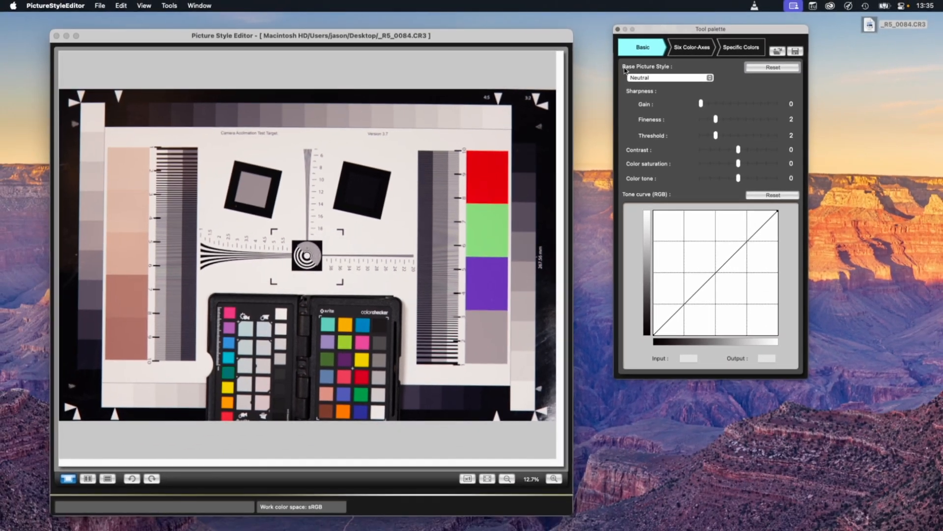
Step: Look over the Six Color-Axes and Specific Colors adjustments and return to the Basic adjustments
click(690, 49)
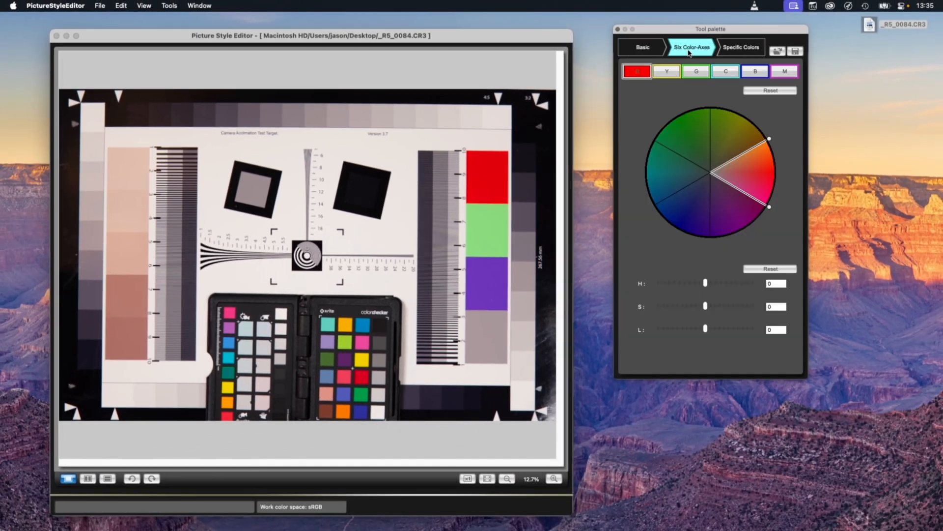
click(741, 49)
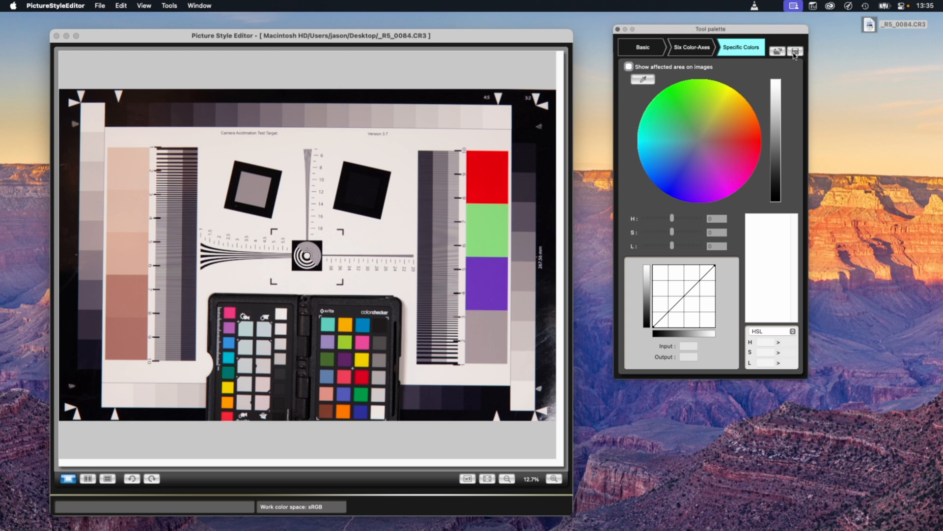
click(621, 54)
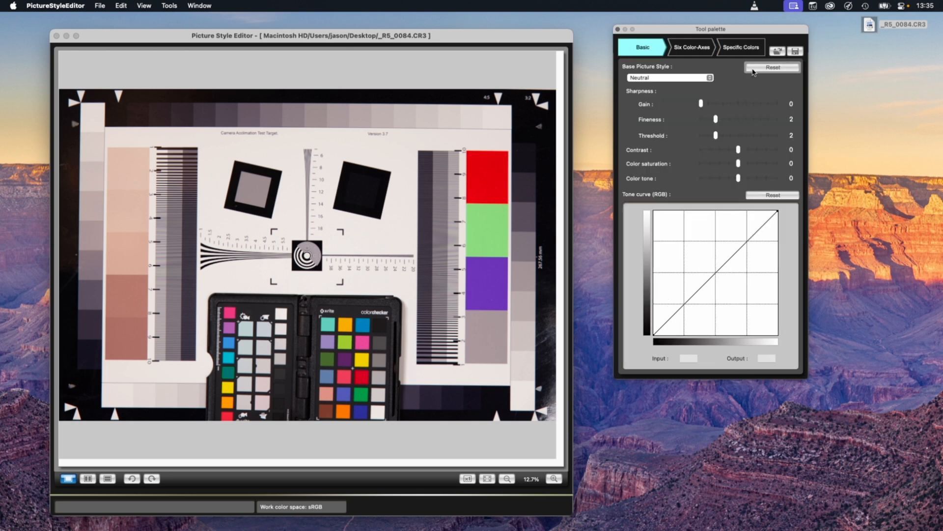
Step: Set the base picture style to Standard and bend the RGB tone curve with a raised highlight point and a shadow point at input 61, output 59
click(695, 80)
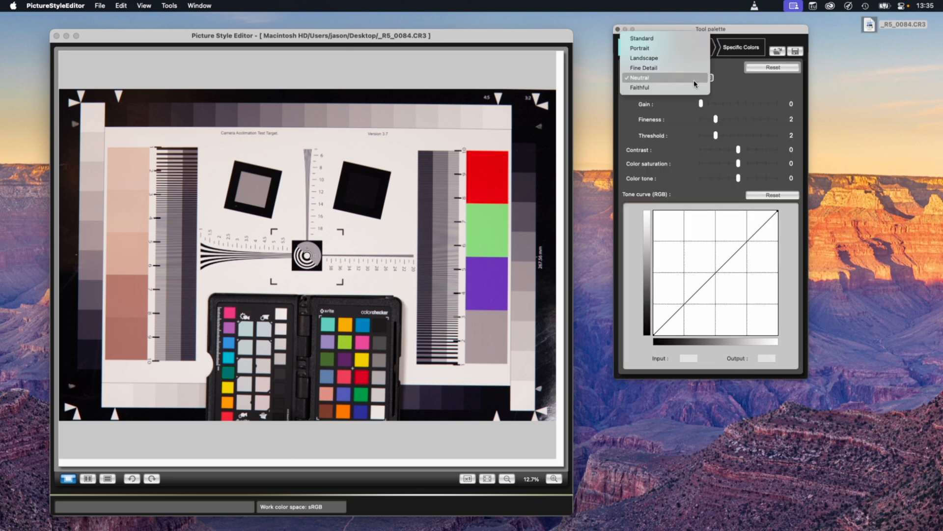
click(634, 42)
drag(702, 104, 740, 180)
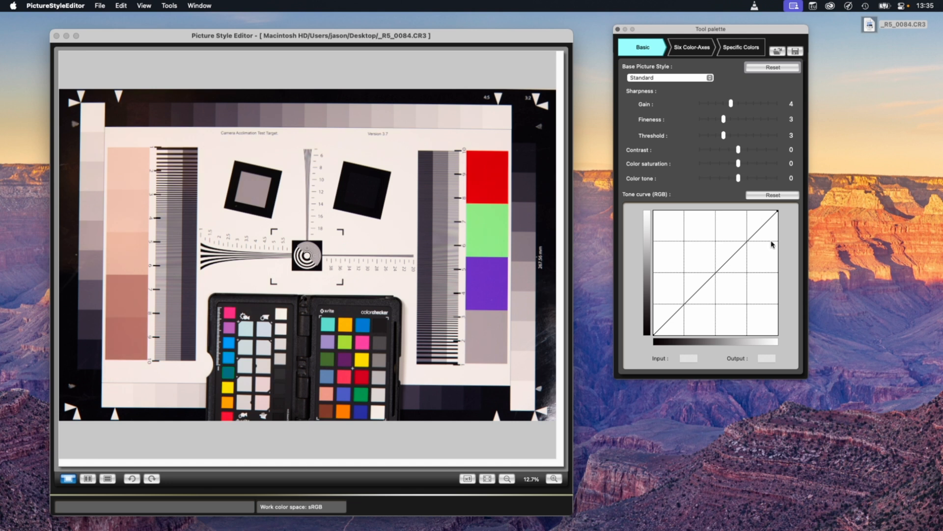
drag(746, 243, 741, 241)
drag(678, 305, 683, 306)
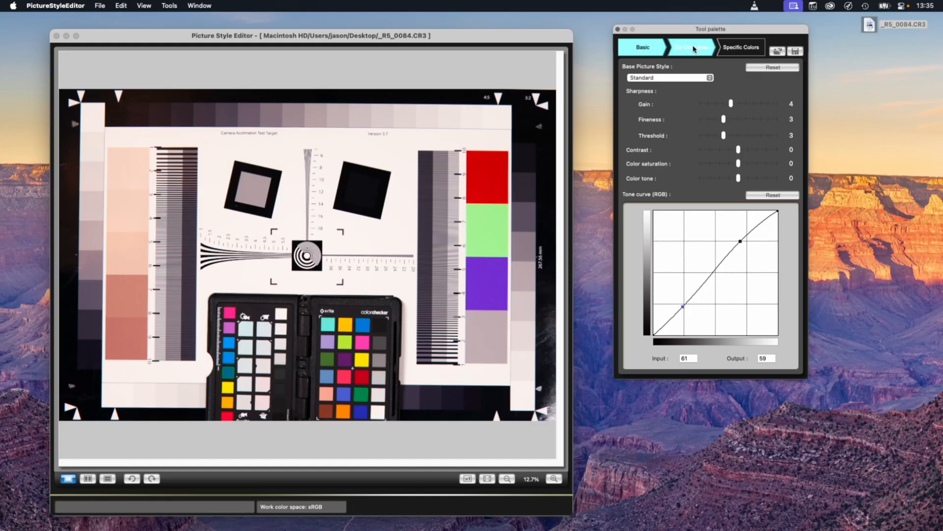
Step: In the Six Color-Axes adjustments, widen the red range slightly toward yellow and set the red saturation to -20
click(693, 47)
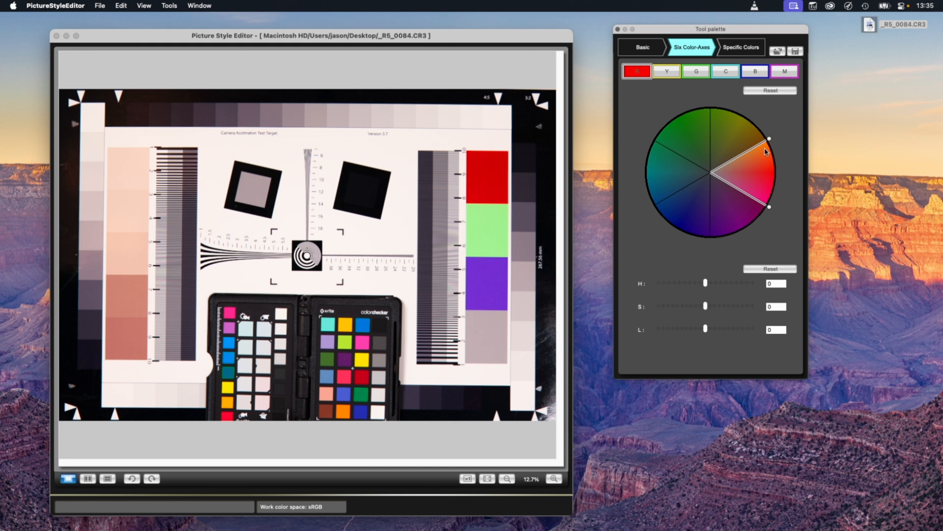
mouse_move(770, 139)
mouse_down()
mouse_move(759, 109)
mouse_move(771, 137)
mouse_up()
mouse_move(706, 287)
mouse_down()
mouse_move(669, 287)
mouse_move(750, 288)
mouse_move(688, 284)
mouse_move(756, 307)
mouse_move(675, 306)
mouse_move(717, 305)
mouse_move(696, 306)
mouse_move(698, 284)
mouse_move(707, 284)
mouse_up()
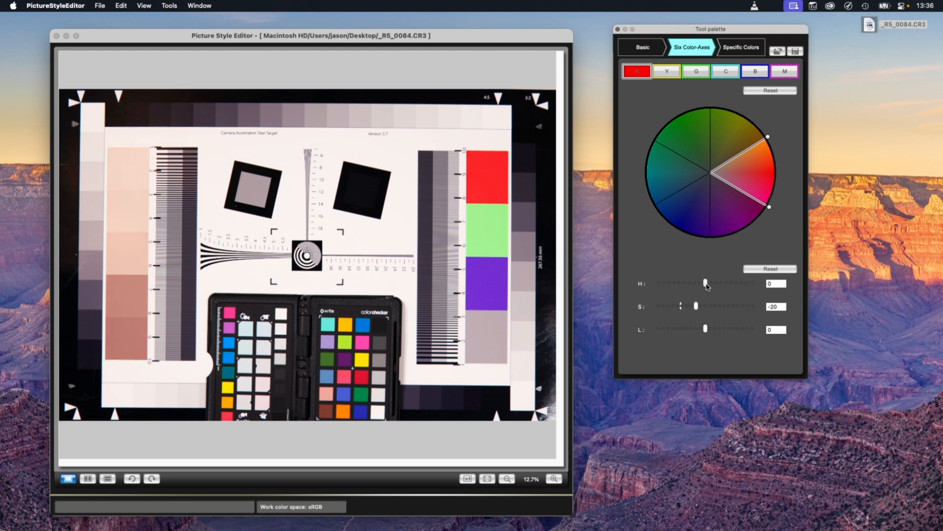
mouse_move(706, 327)
mouse_down()
mouse_move(742, 329)
mouse_move(689, 330)
mouse_move(707, 330)
mouse_up()
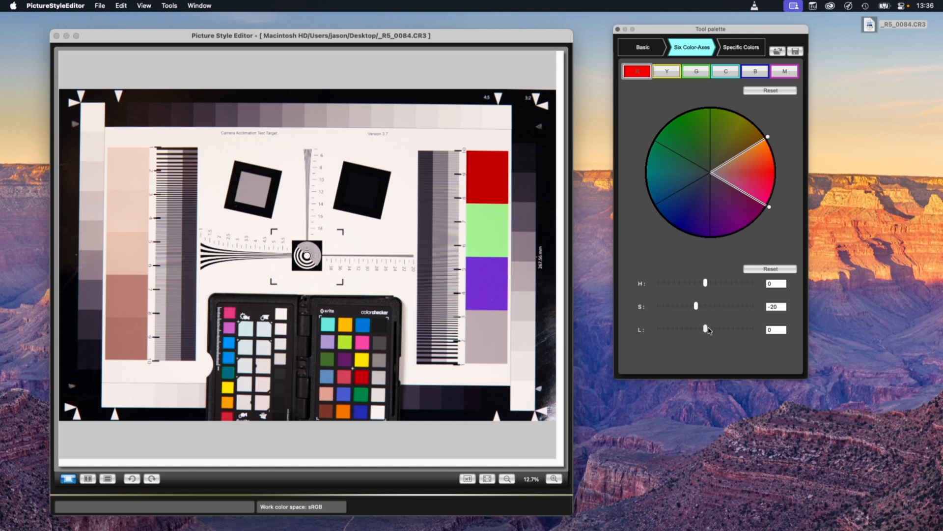
Step: Set the blue color axis to saturation +34 and luminance about -15
click(687, 207)
drag(706, 306, 701, 332)
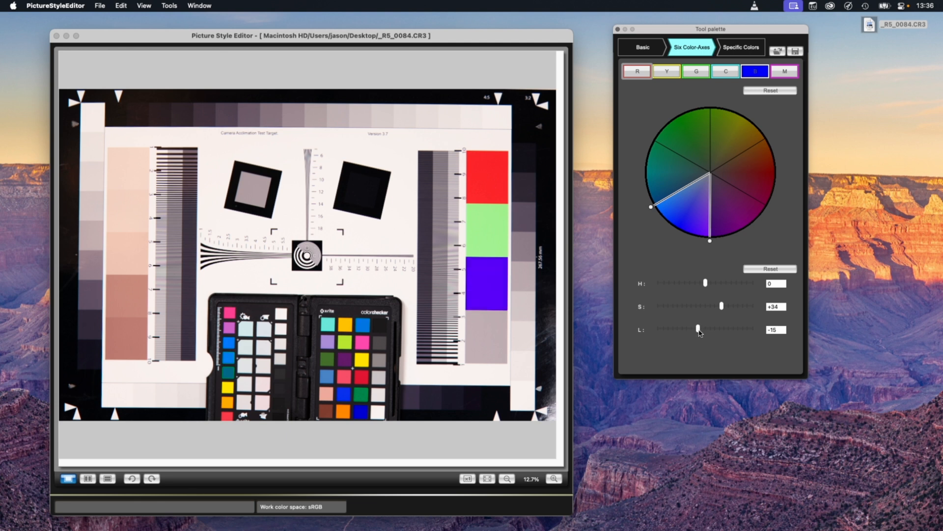
Step: Adjust the saturation and luminance of the yellow color axis, and open the Specific Colors adjustments
click(742, 137)
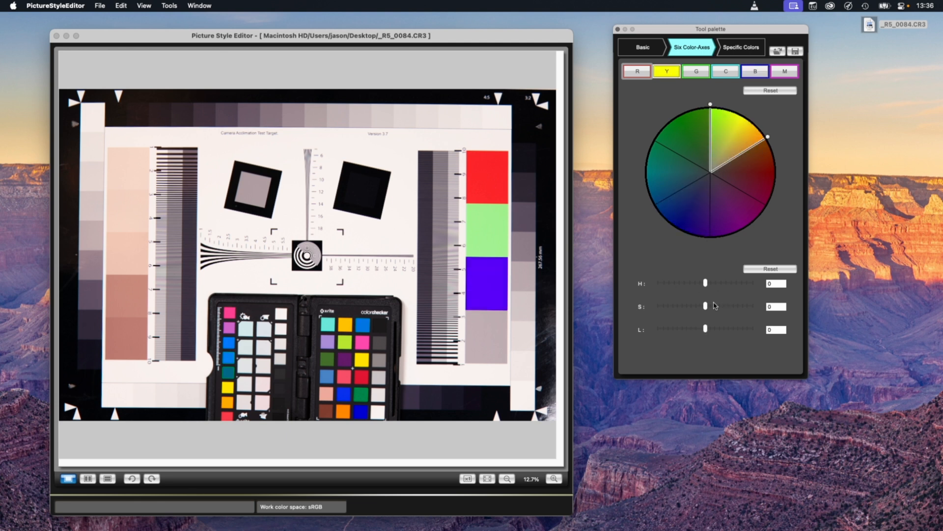
drag(705, 305, 701, 330)
click(742, 49)
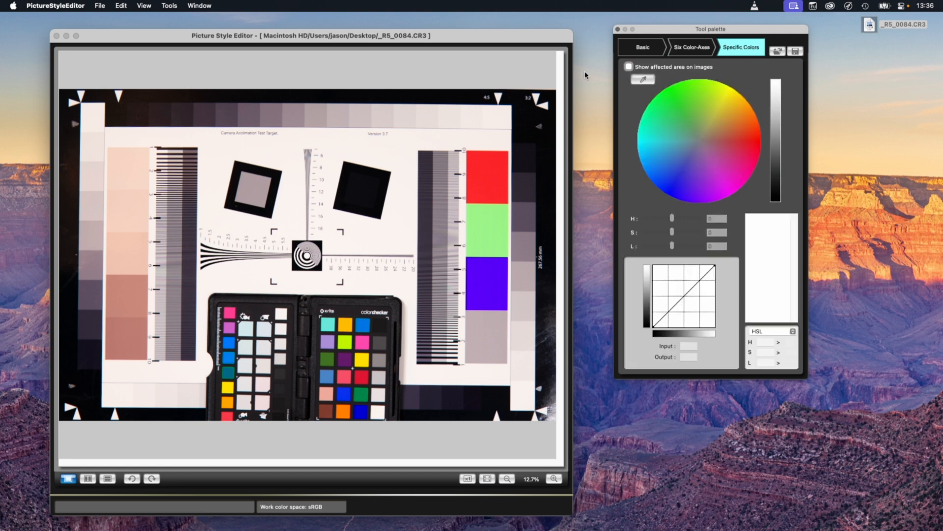
Step: Sample the orange color-checker patch with affected-area display on, lower its source saturation to 54, and adjust the color's hue and saturation
click(629, 67)
click(642, 78)
click(346, 327)
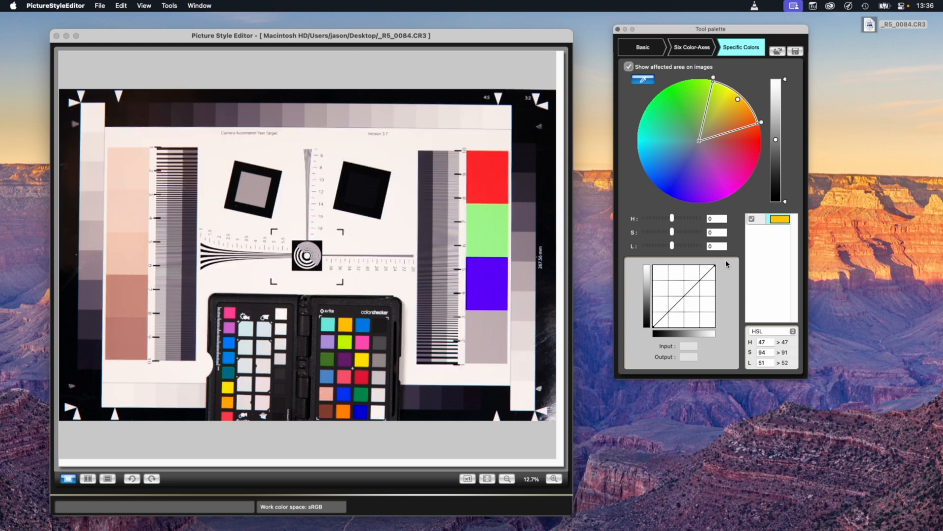
drag(746, 93, 744, 96)
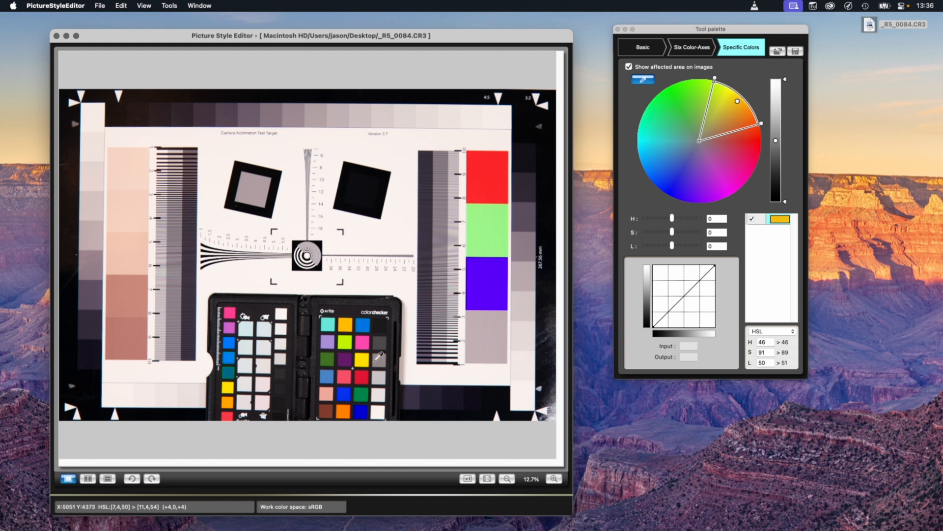
drag(738, 102, 722, 118)
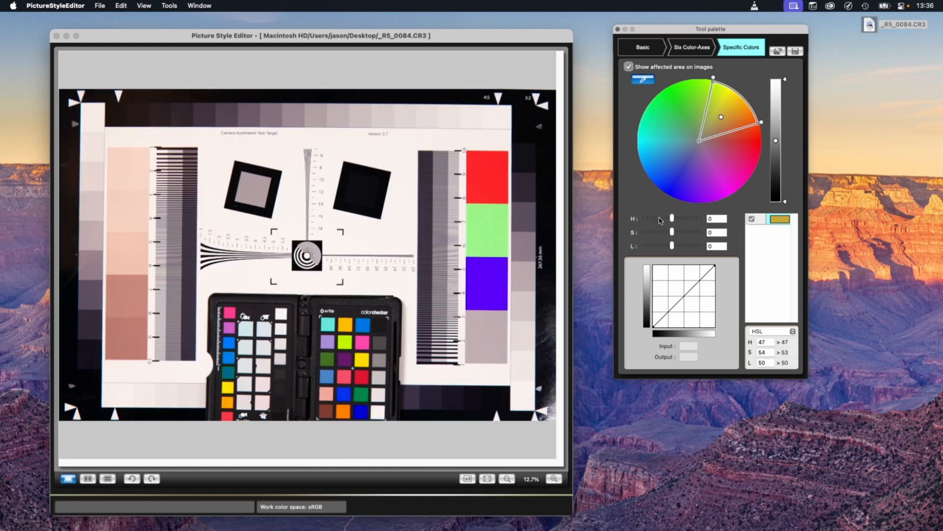
mouse_move(672, 218)
mouse_down()
mouse_move(685, 220)
mouse_move(683, 232)
mouse_up()
Step: Sample the purple color-checker patch as another specific color and set its saturation to +70 and luminance to +25
click(346, 357)
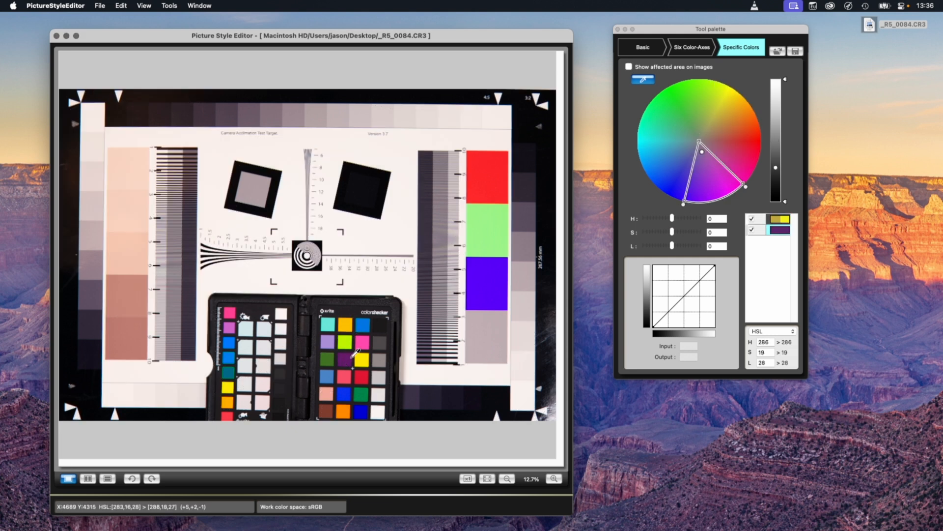
mouse_move(672, 248)
mouse_down()
mouse_move(685, 246)
mouse_move(675, 232)
mouse_move(696, 235)
mouse_move(680, 247)
mouse_up()
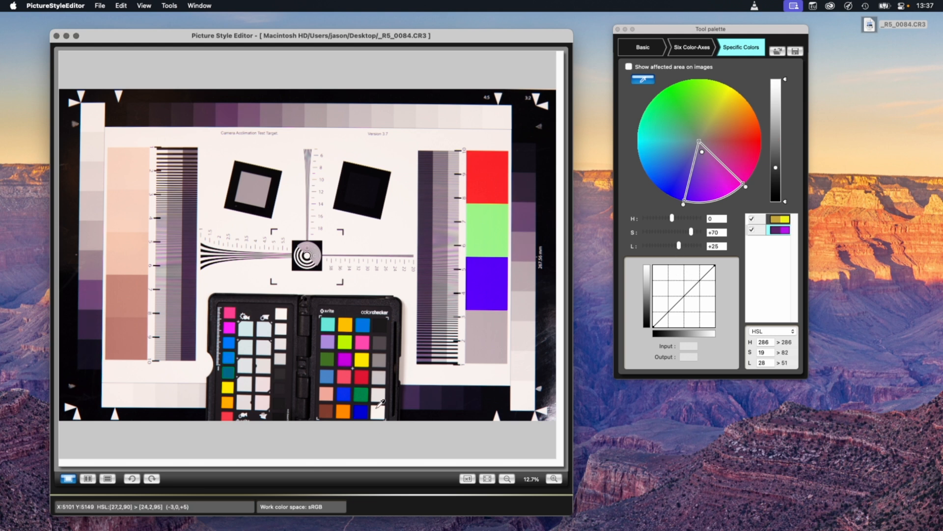
Step: Sample the blue color-checker patch as a third specific color and set its source hue to 189
click(326, 376)
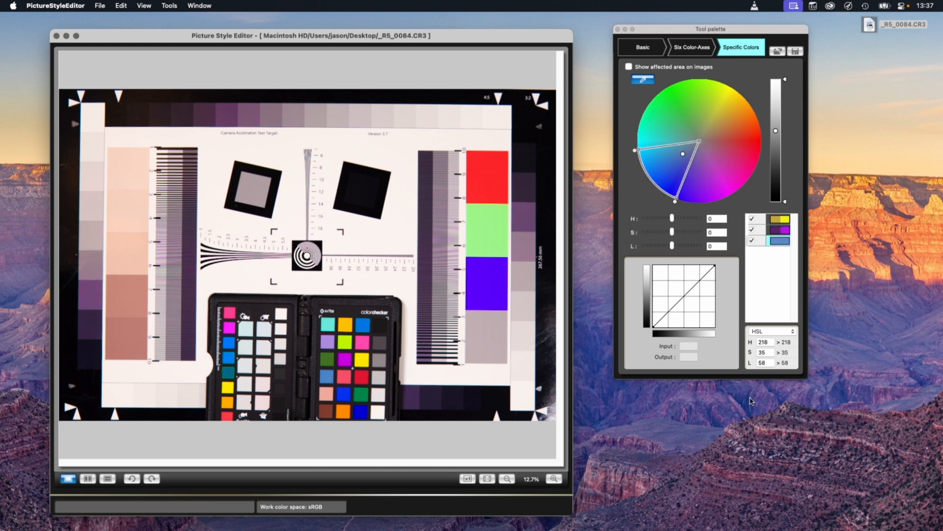
click(770, 343)
drag(771, 344, 747, 347)
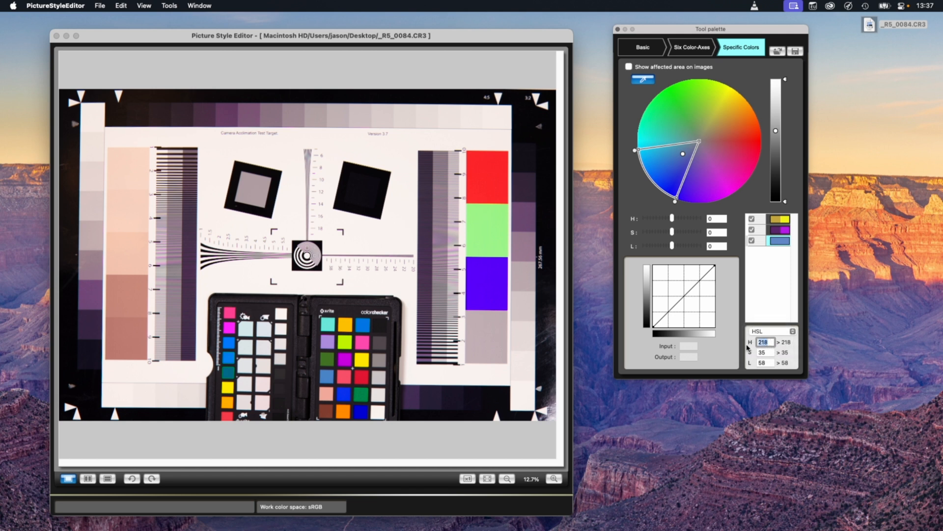
text(100)
click(766, 353)
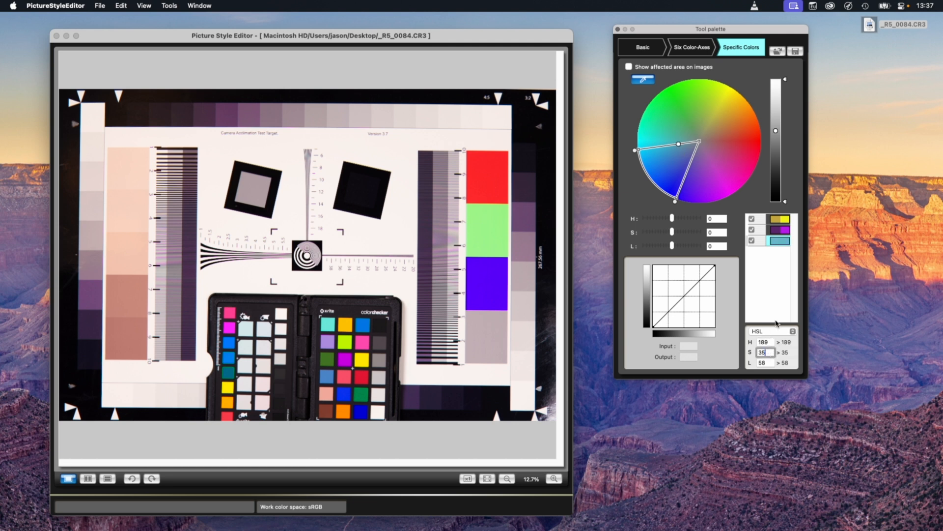
Step: Keep the HSL color format and set the third specific color's source saturation to 50 and lightness to 60
click(773, 331)
click(774, 332)
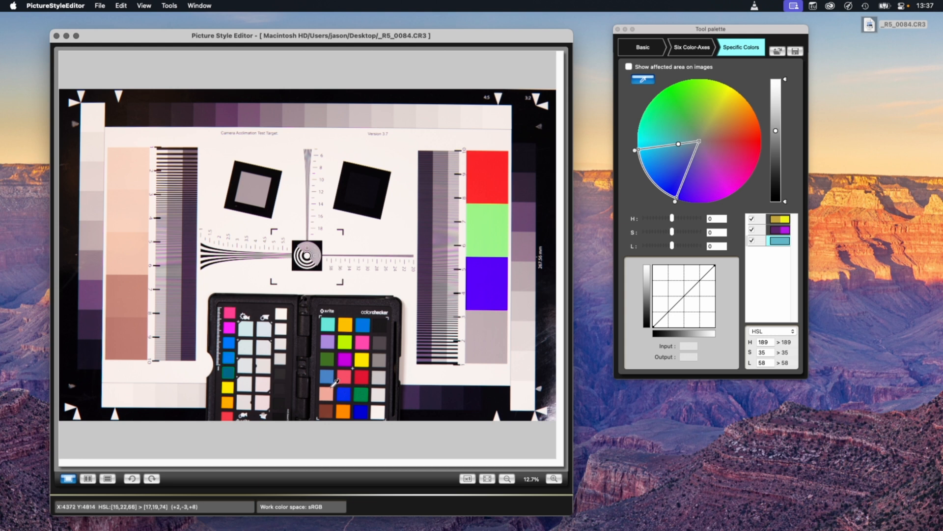
double_click(756, 353)
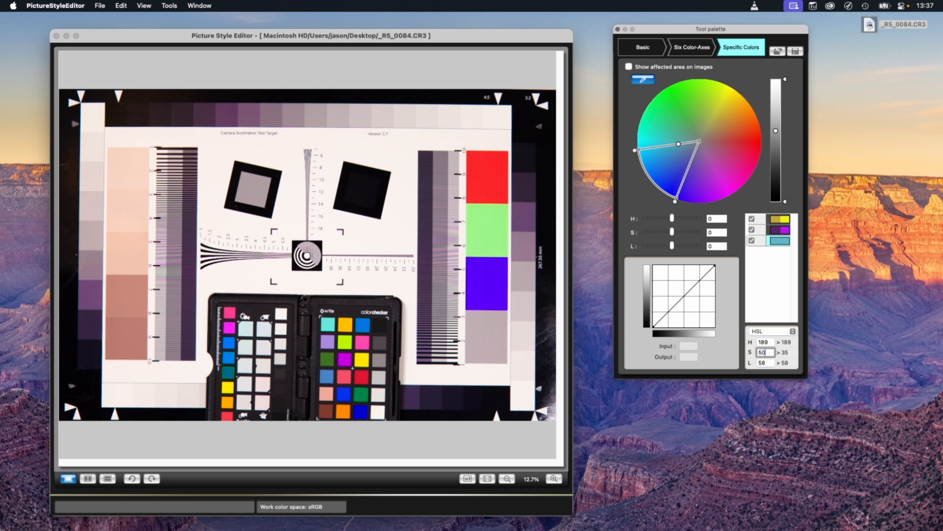
double_click(761, 364)
key(Return)
Step: Bend the Specific Colors tone curve with a raised midtone point and a shadow point at input 65, output 77
click(692, 284)
drag(691, 292, 669, 310)
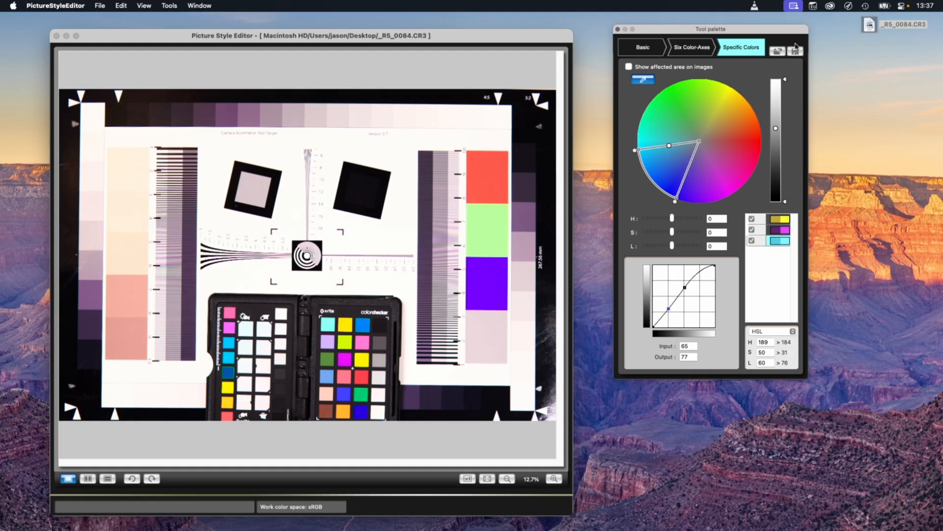
Step: Start saving the picture style to Documents as test.pf3 in PF3 format and enter a caption beginning with "Te"
click(795, 51)
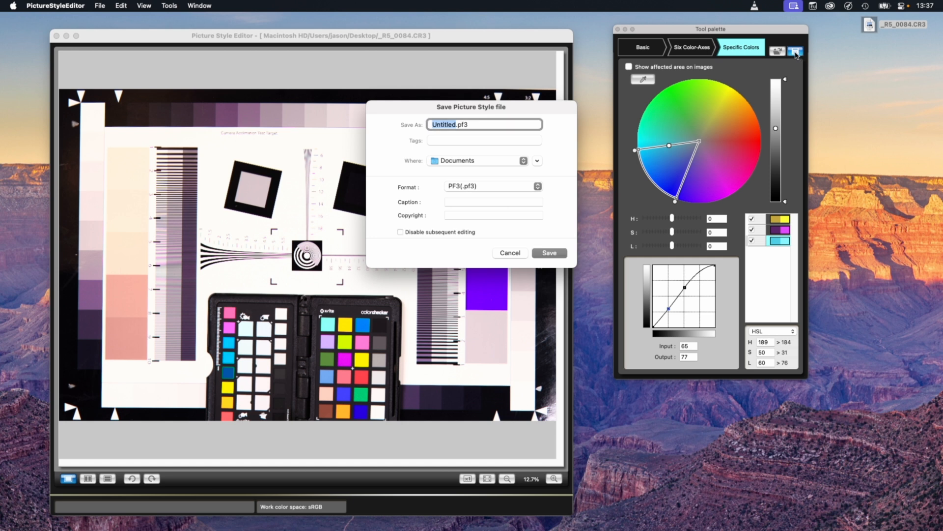
text(test)
click(452, 200)
text(Te)
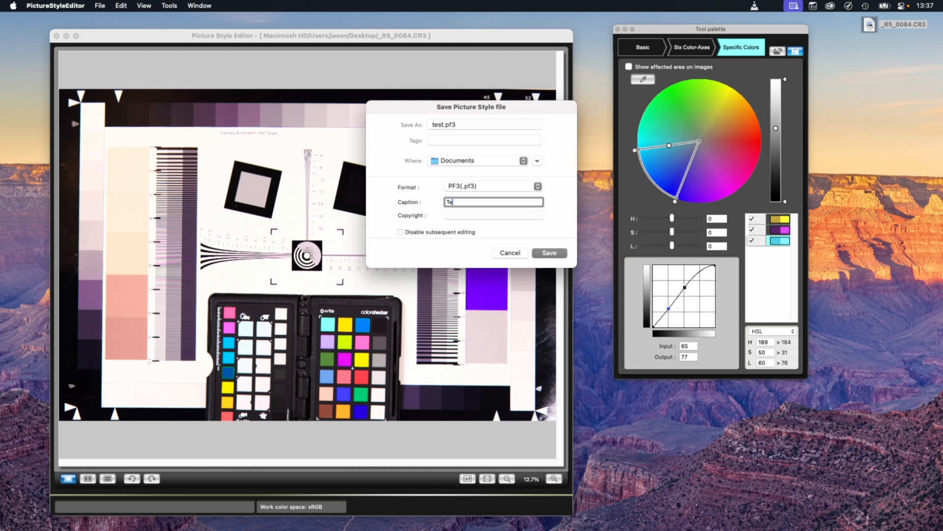